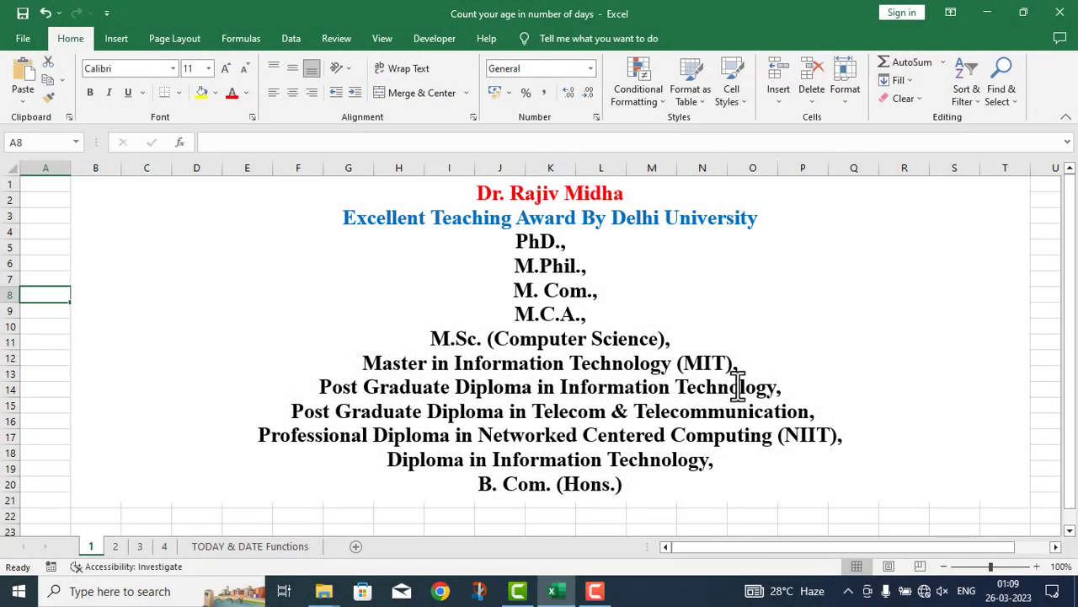
# Switch to sheet 2, the list of 24 date and time functions.
pyautogui.click(117, 548)
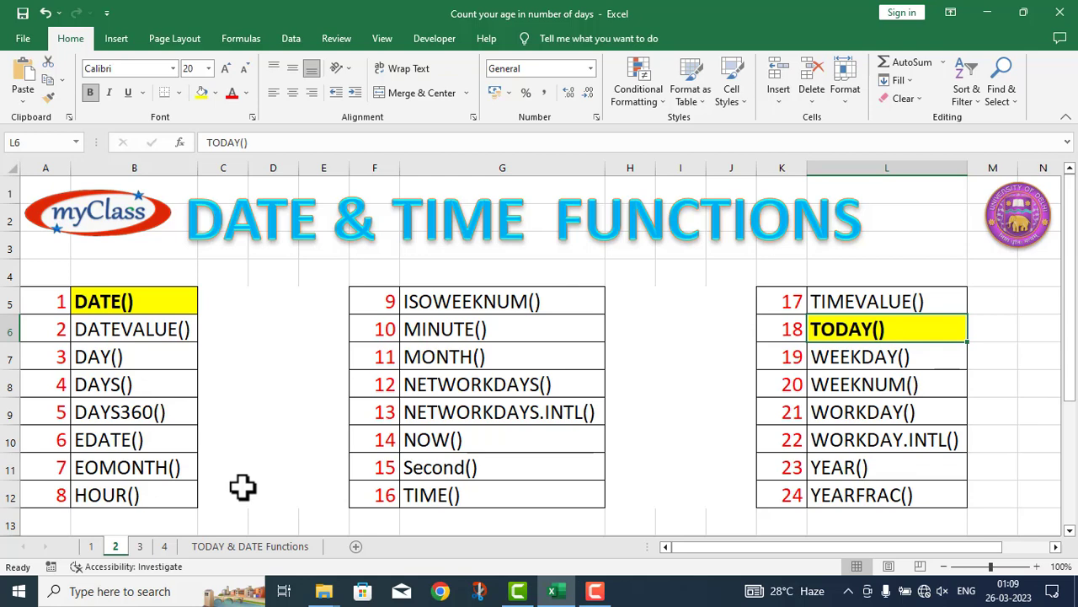
# Switch to sheet 3, the DATE & TODAY Functions title sheet.
pyautogui.click(139, 546)
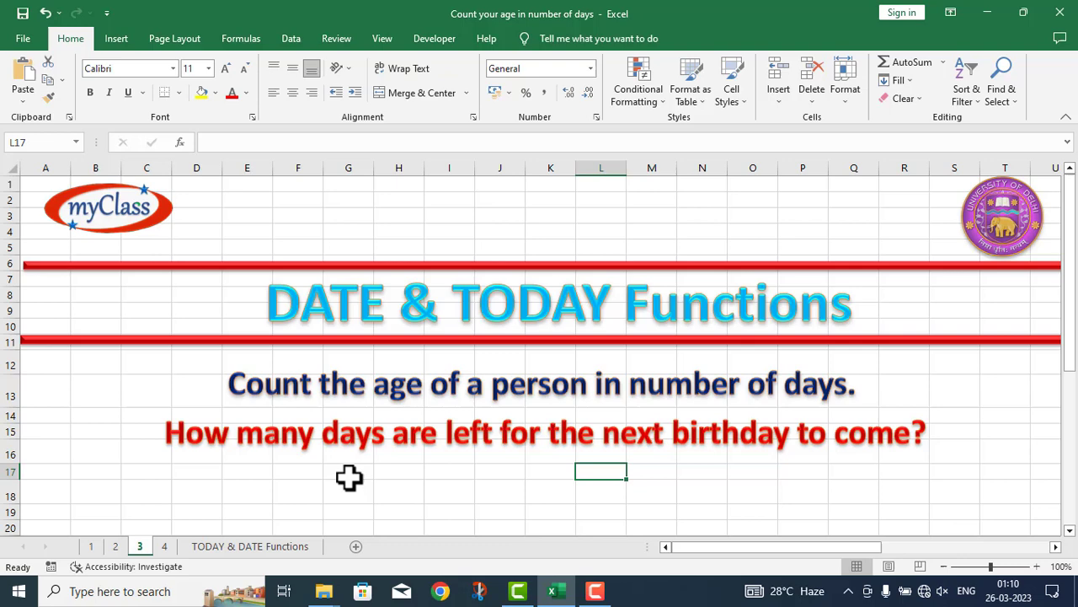
# Show the TODAY & DATE Functions worksheet with its birthday and answer rows.
pyautogui.click(250, 548)
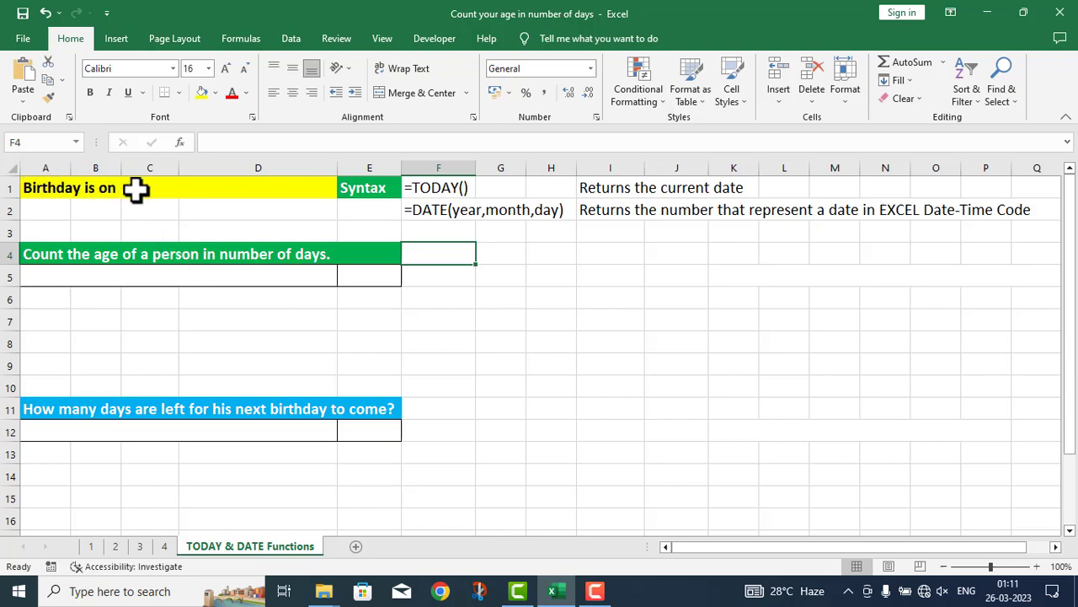
# Enter the birthday '2nd Jan,1960' in C1:D1, then select E5 for the age result.
pyautogui.click(145, 191)
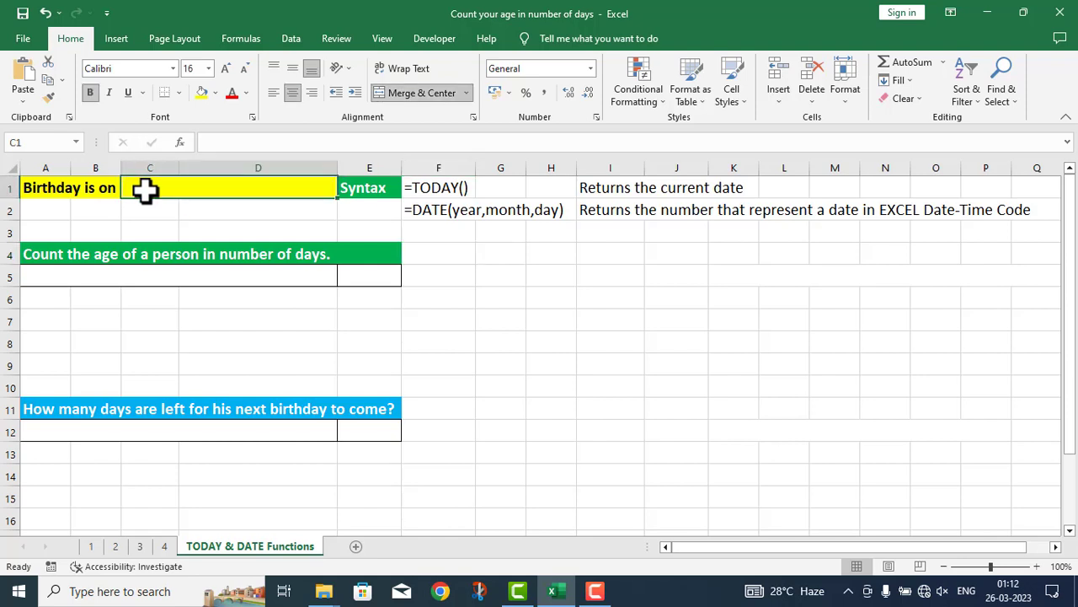
pyautogui.write('2nd ')
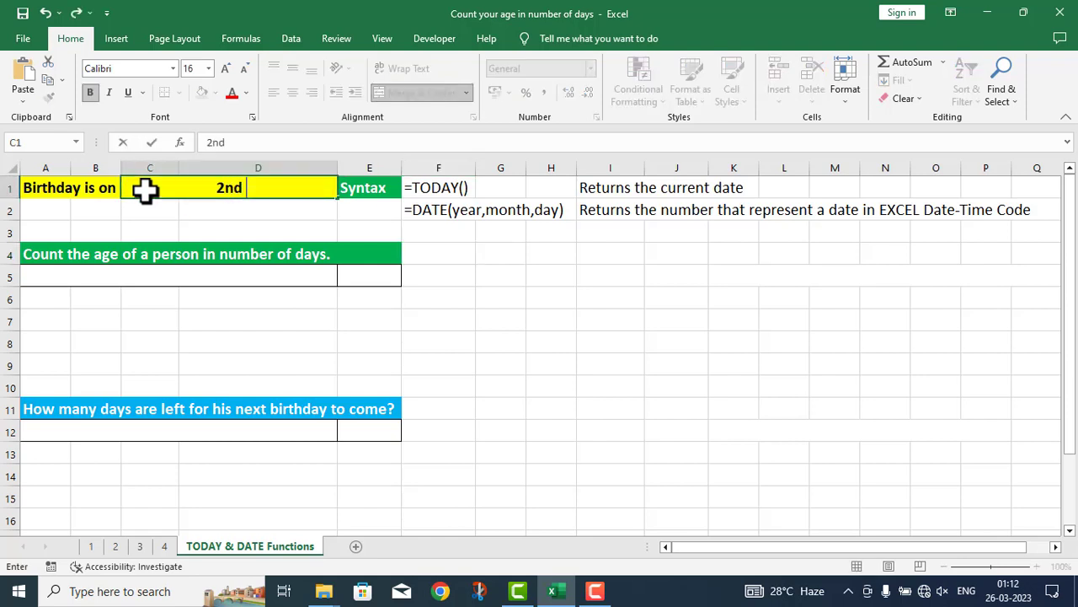
pyautogui.write('Jan,1')
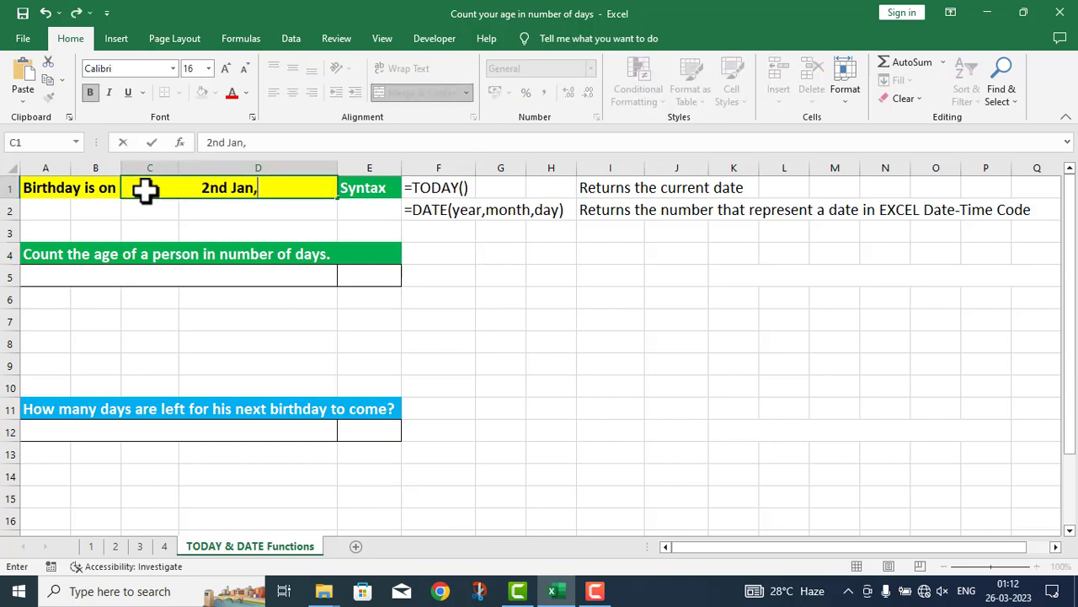
pyautogui.write('960')
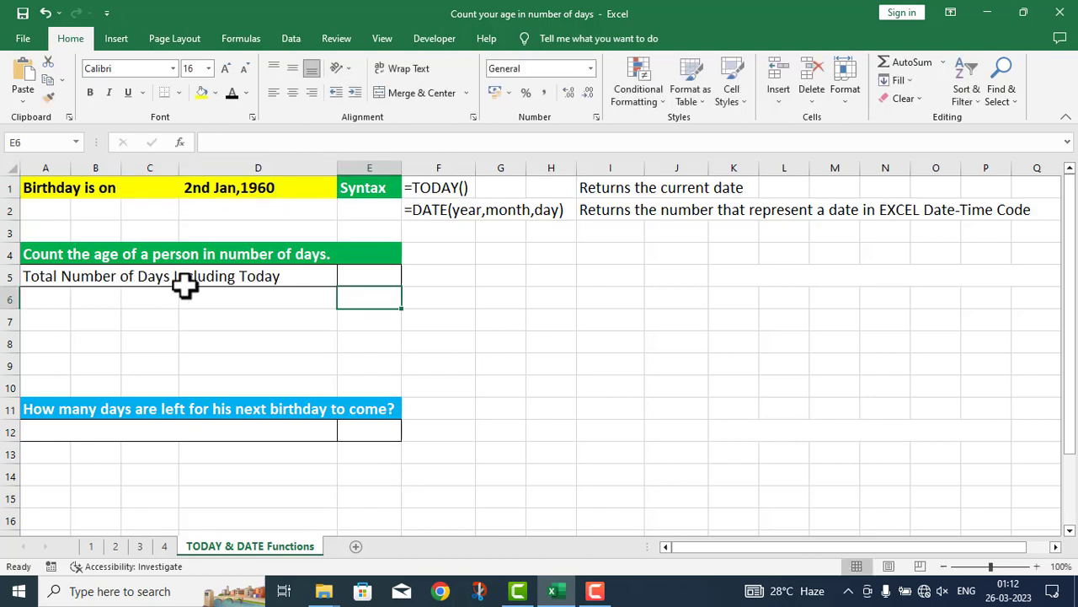
pyautogui.click(350, 271)
# Enter =TODAY()-DATE(1960,1,2) in E5 to get the age in days (23094).
pyautogui.doubleClick(375, 285)
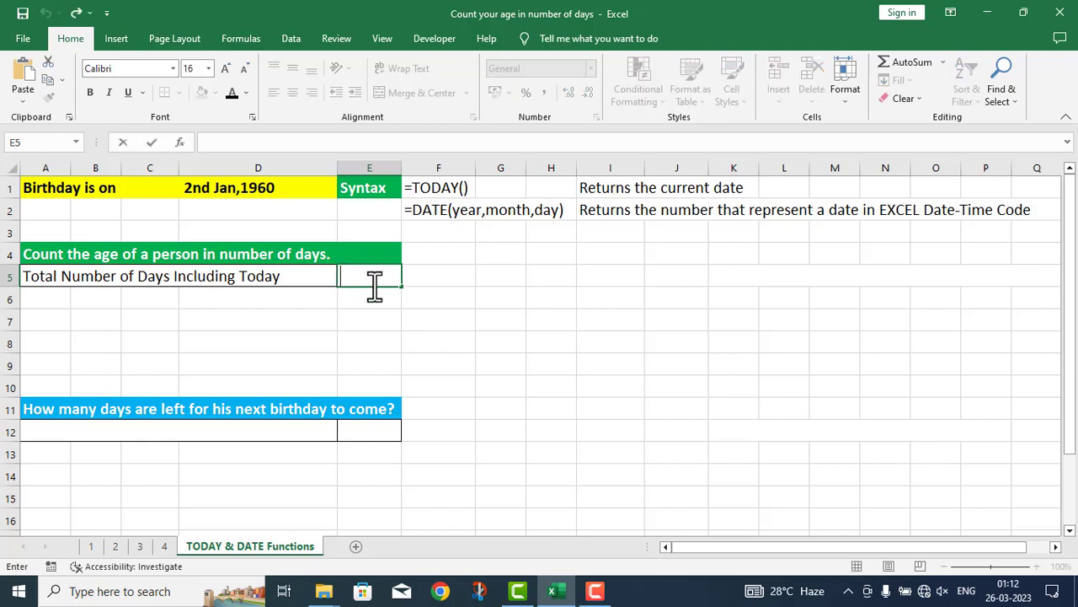
pyautogui.write('=')
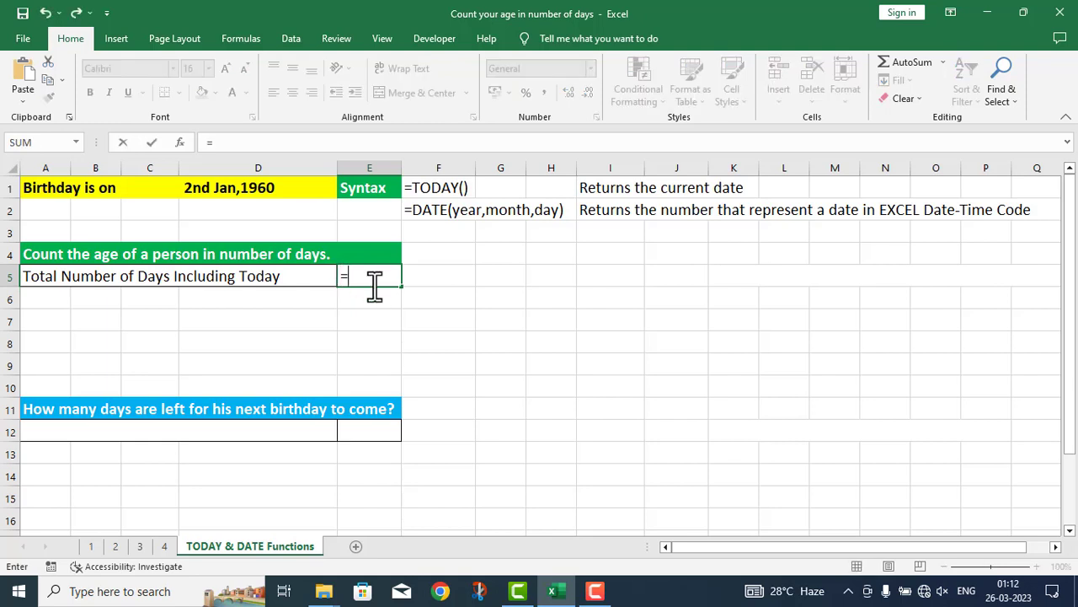
pyautogui.write('TO')
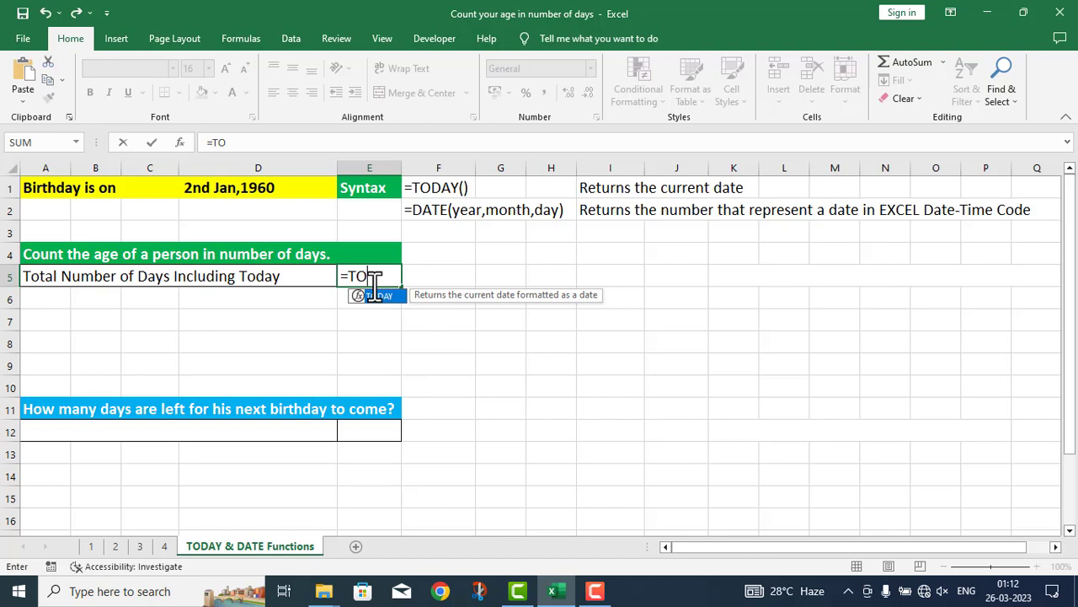
pyautogui.write('DAY()')
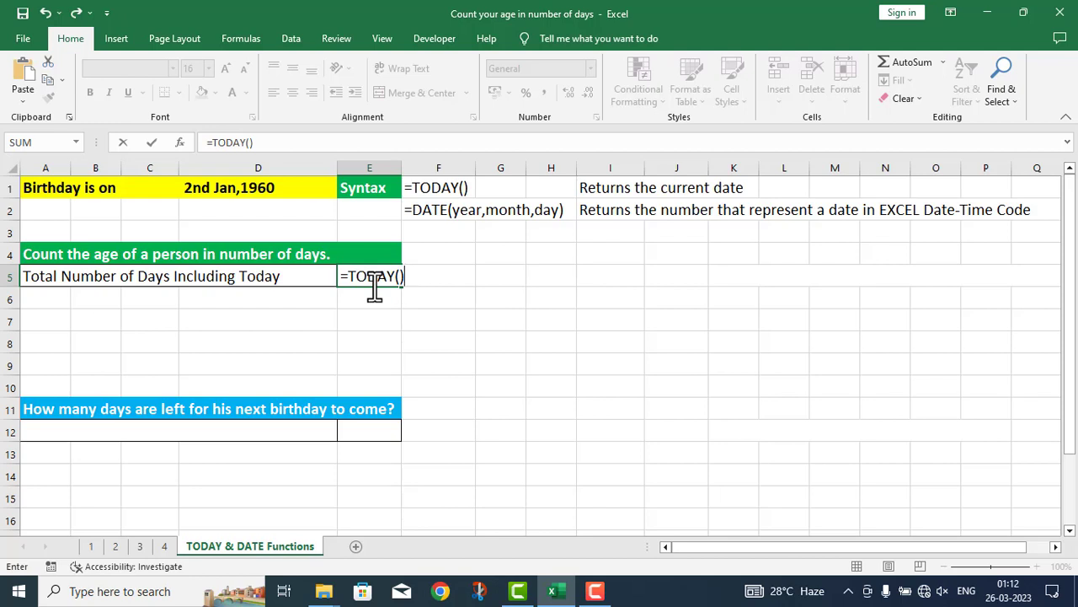
pyautogui.write('-DATE')
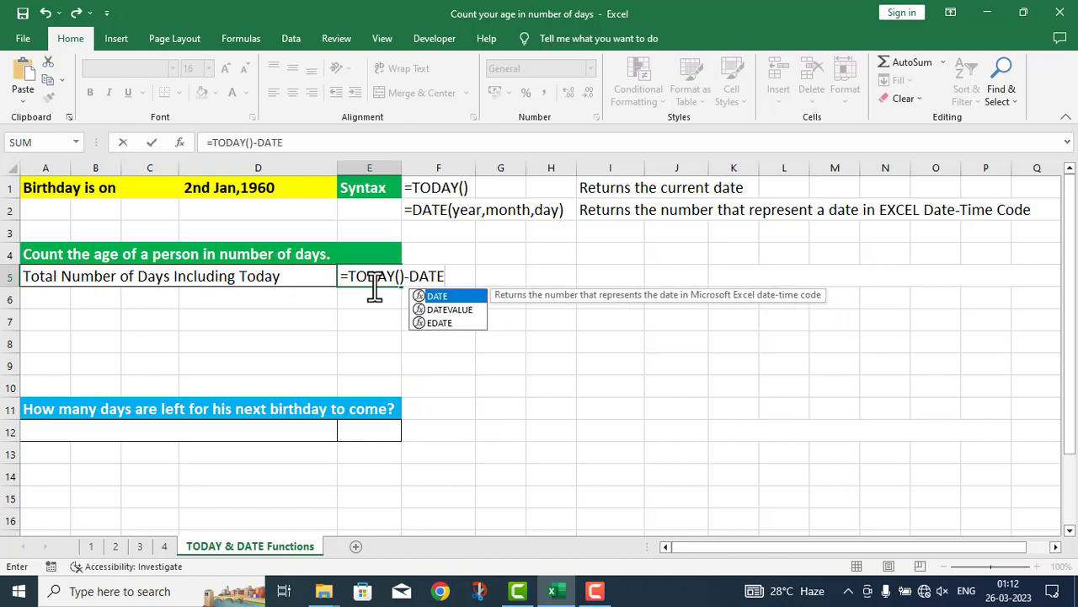
pyautogui.write('(')
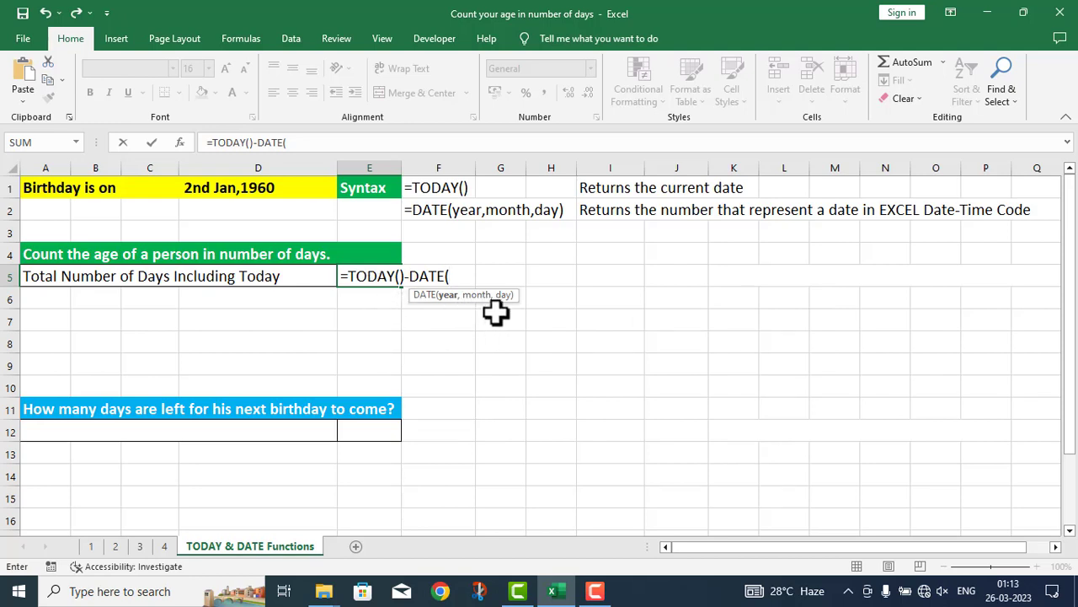
pyautogui.write('1960,')
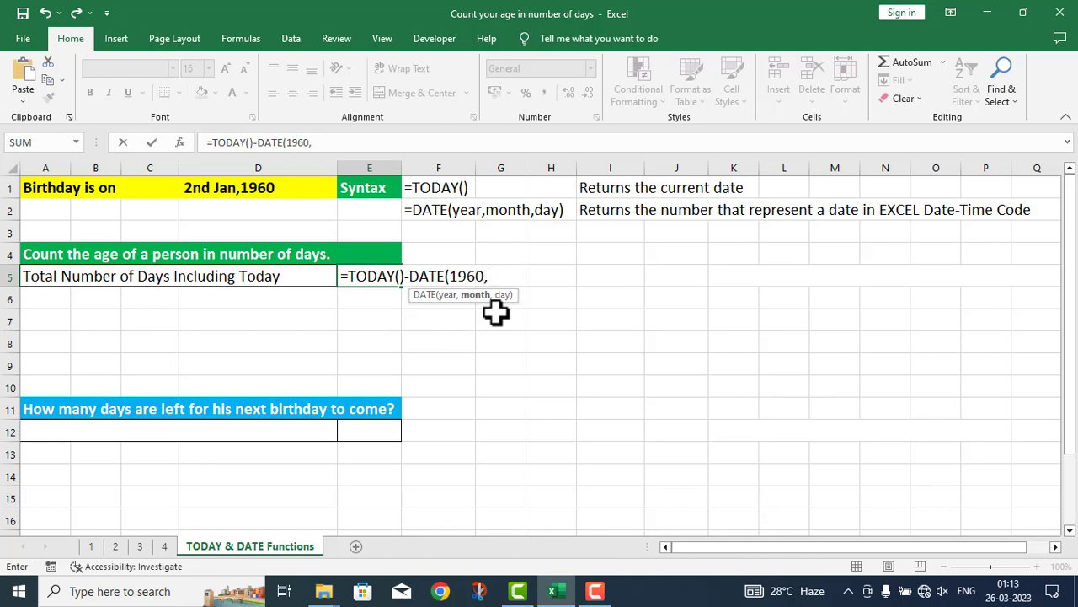
pyautogui.write('1,2')
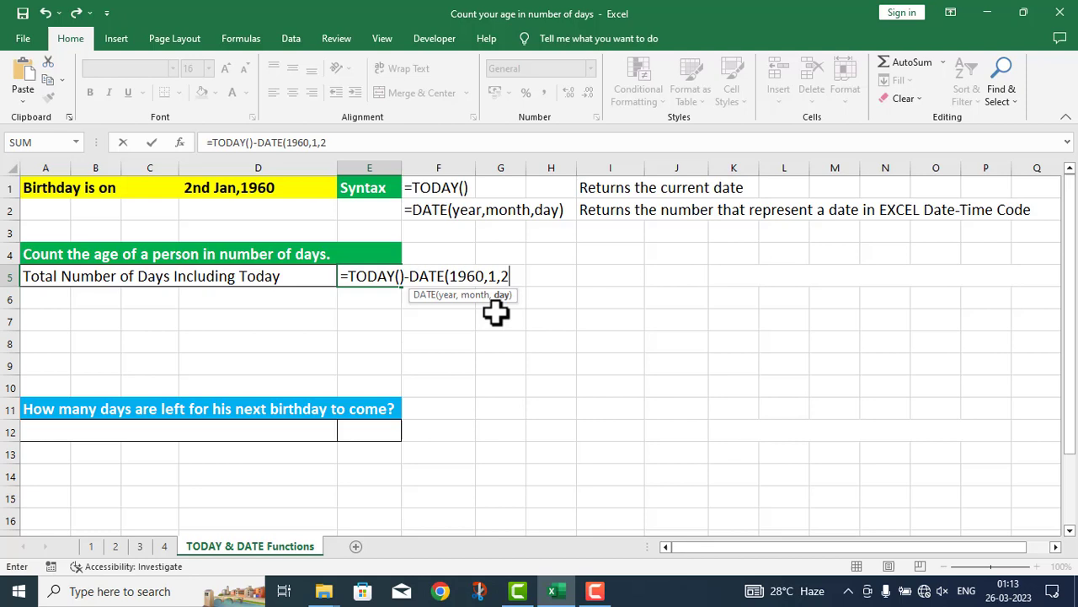
pyautogui.write(')')
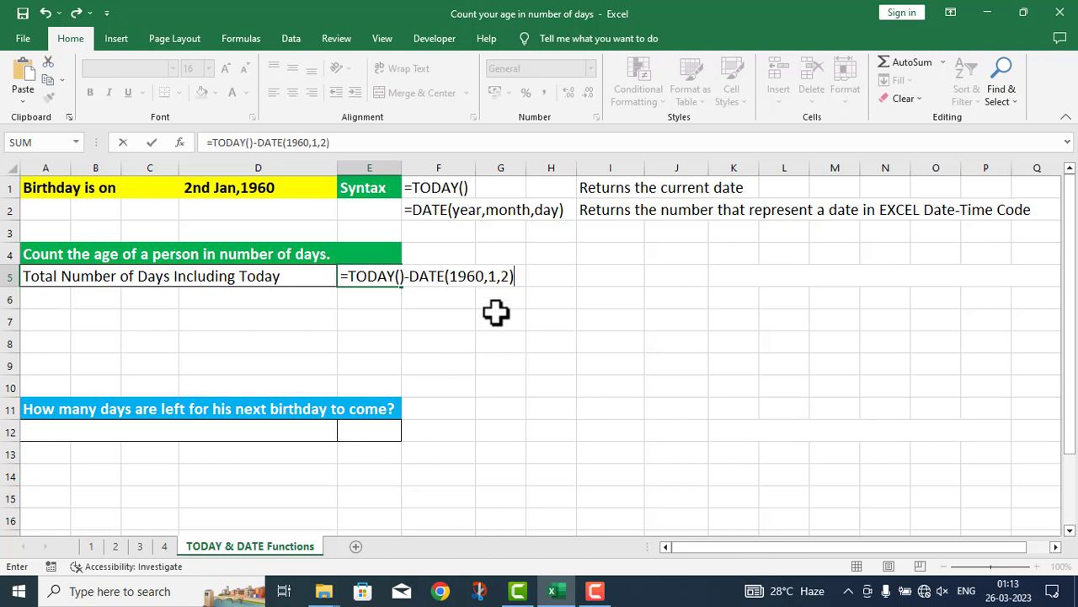
pyautogui.press('Return')
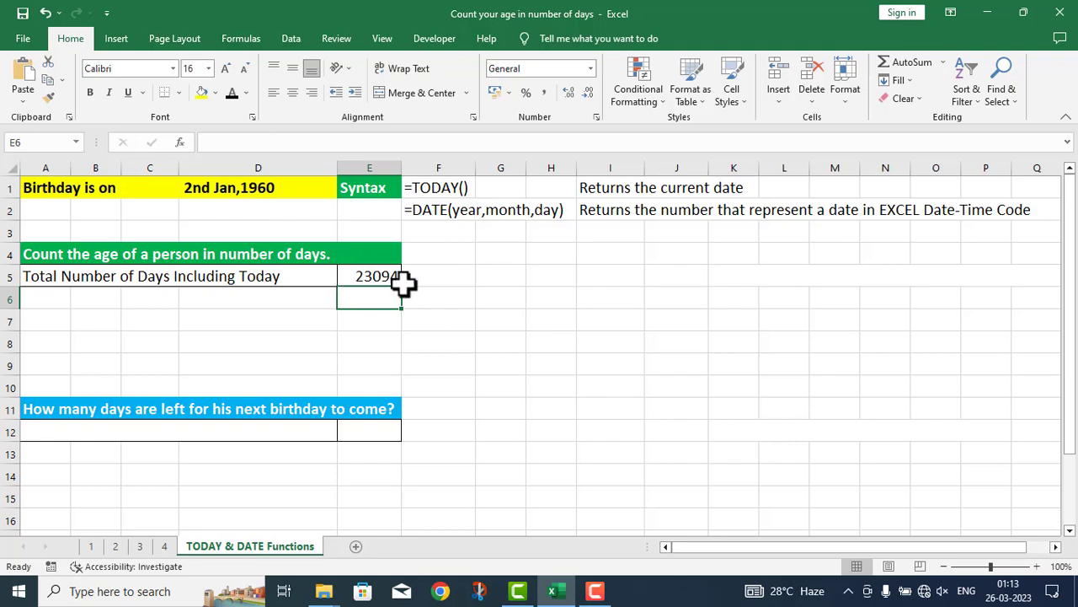
# Copy E5's age formula and paste it into F5.
pyautogui.doubleClick(379, 278)
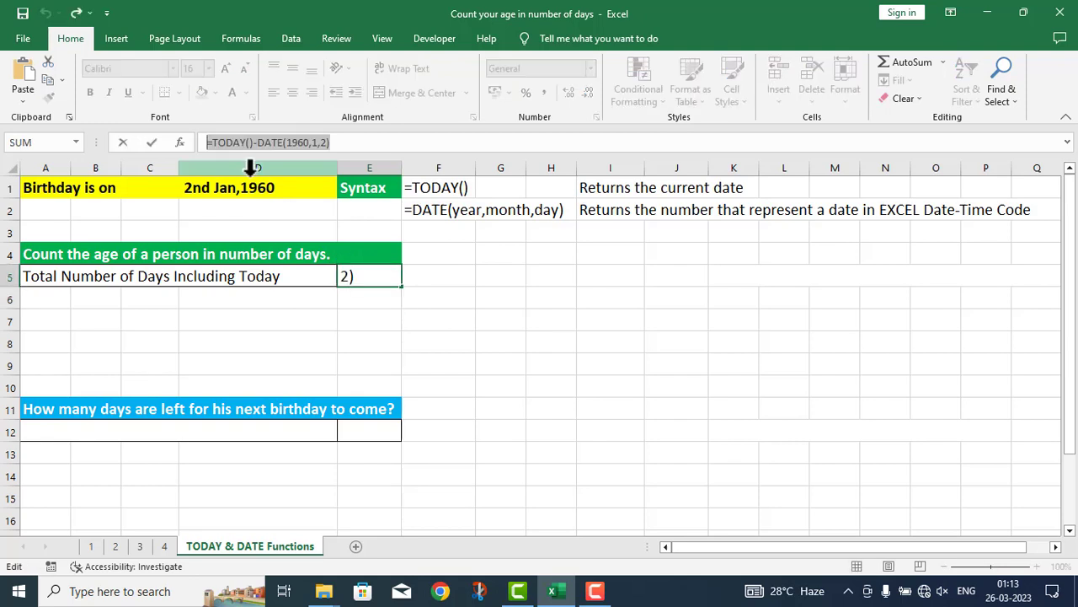
pyautogui.press('Return')
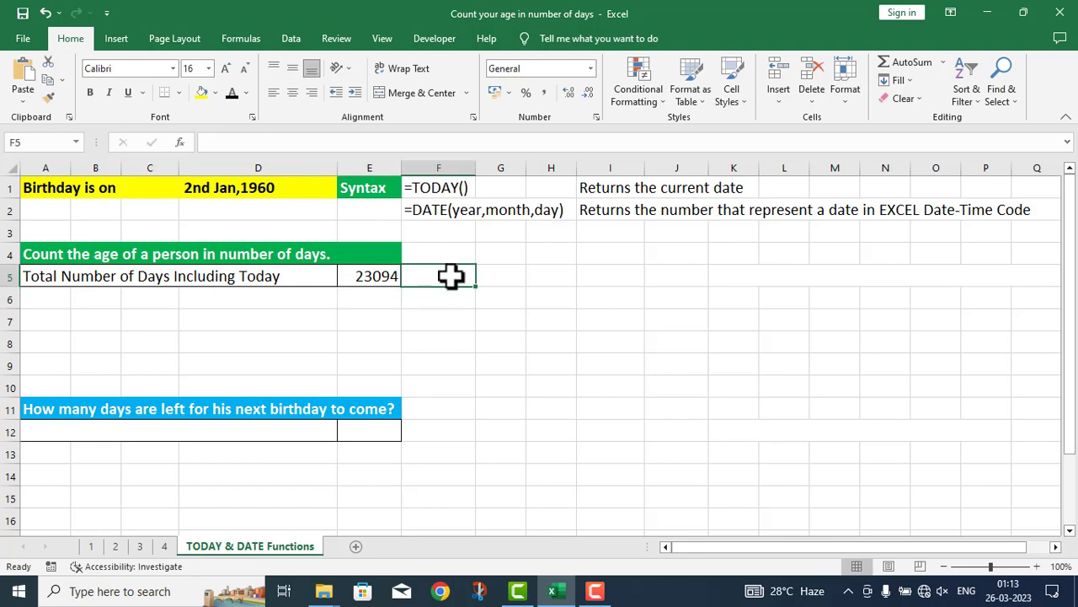
pyautogui.doubleClick(438, 278)
pyautogui.write('=TODAY()-DATE(1960,1,2)')
# Commit the formula text in F5 and select E12 for the next-birthday result.
pyautogui.click(450, 345)
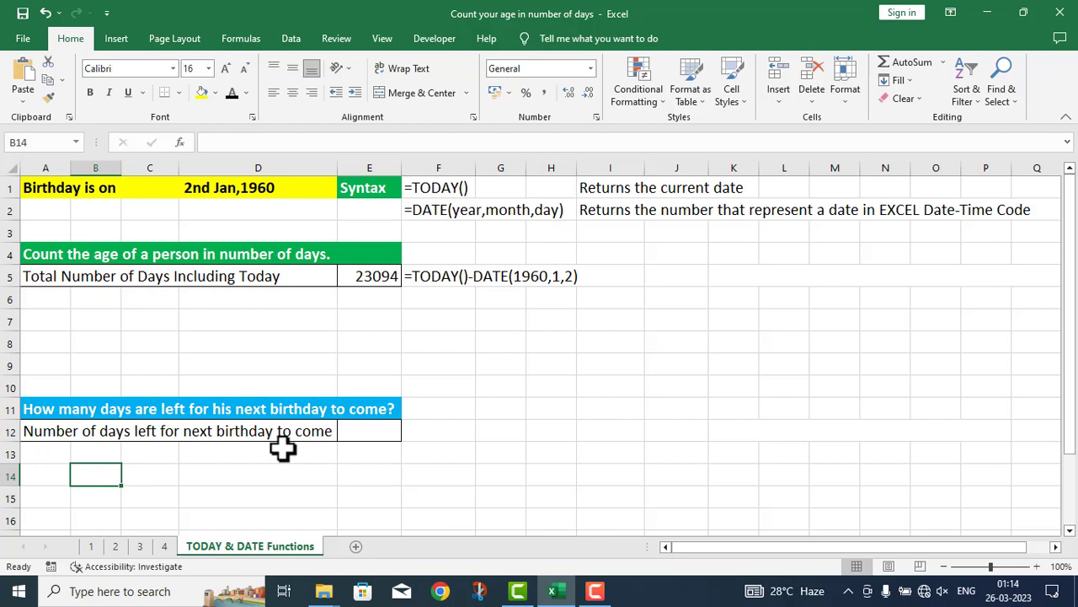
pyautogui.click(356, 434)
# Enter =DATE(2024,1,2)-TODAY() in E12, giving 282 days to the next birthday.
pyautogui.doubleClick(358, 436)
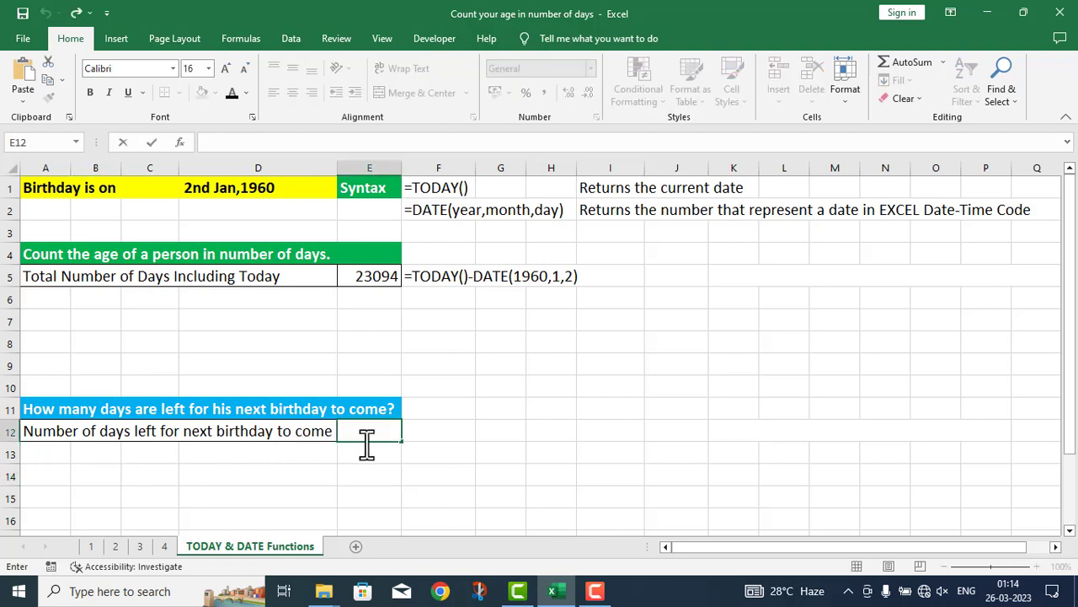
pyautogui.write('=')
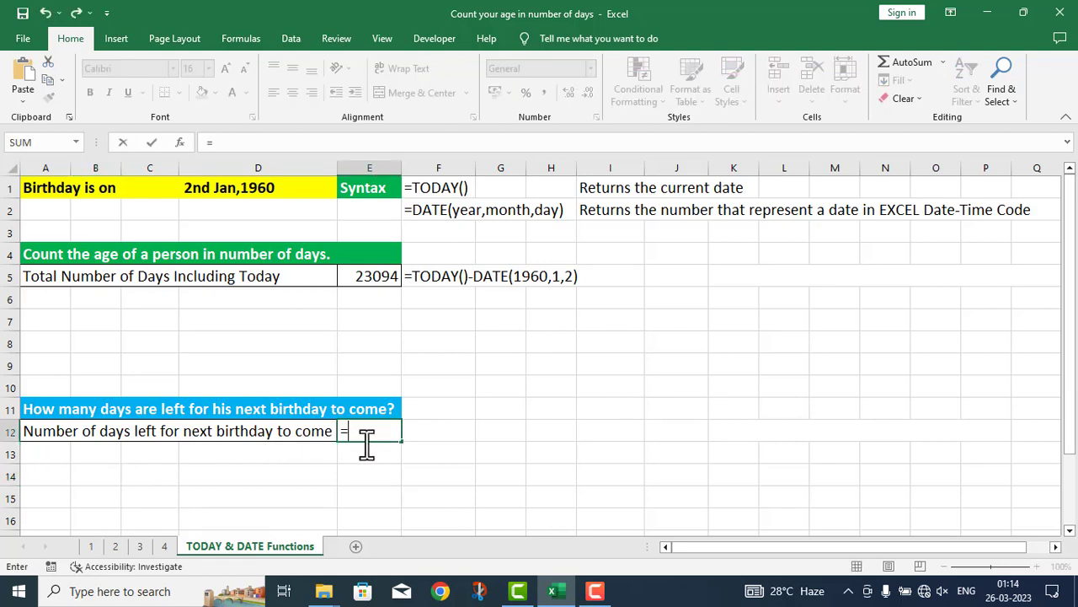
pyautogui.write('DATE(')
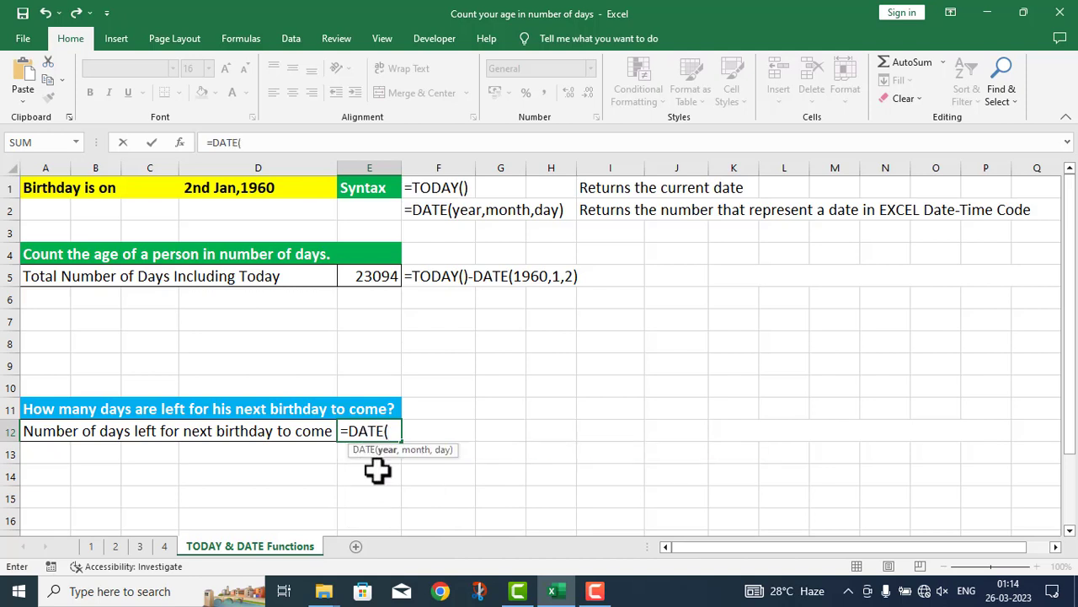
pyautogui.write('2024,')
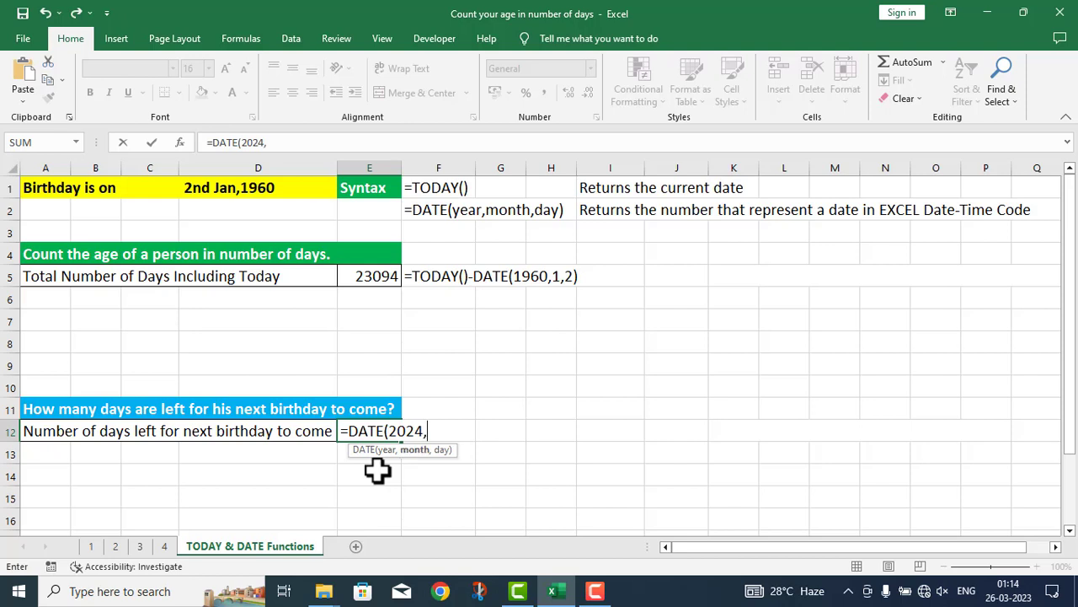
pyautogui.write('1,2)')
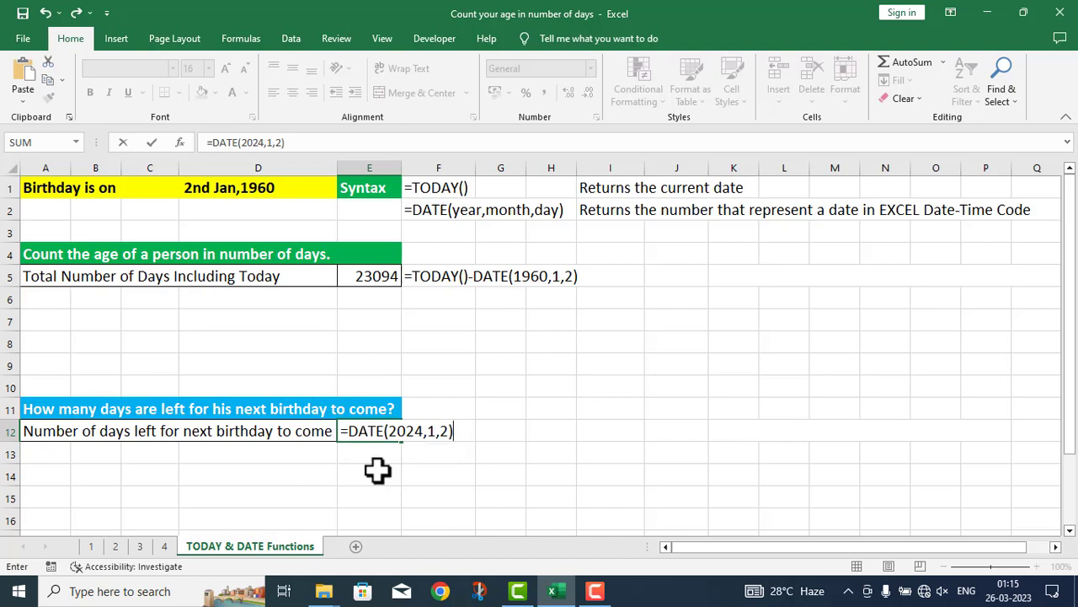
pyautogui.write('-T')
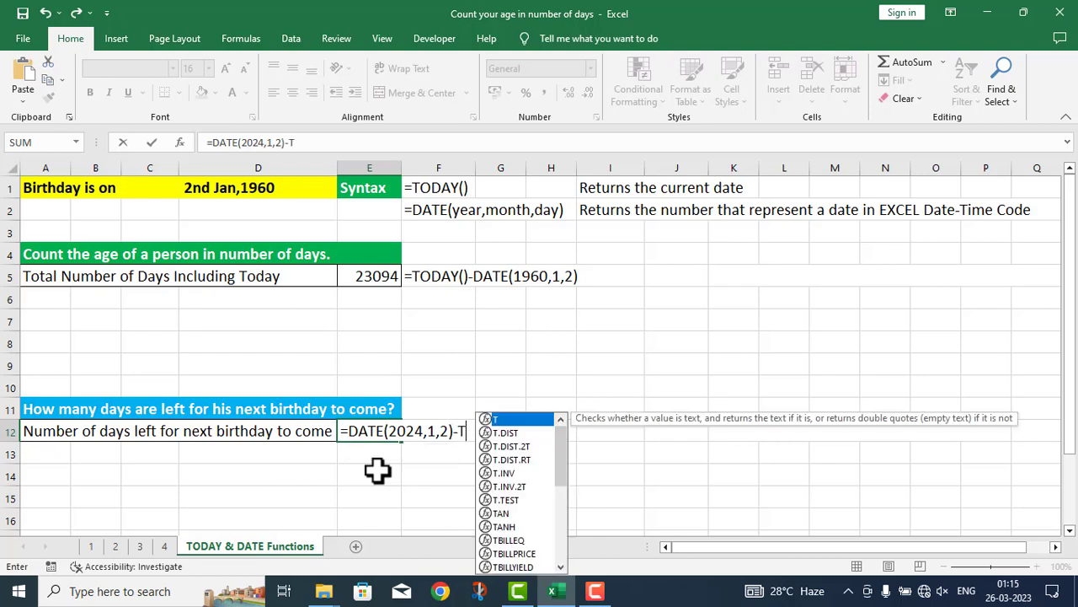
pyautogui.write('ODAY(')
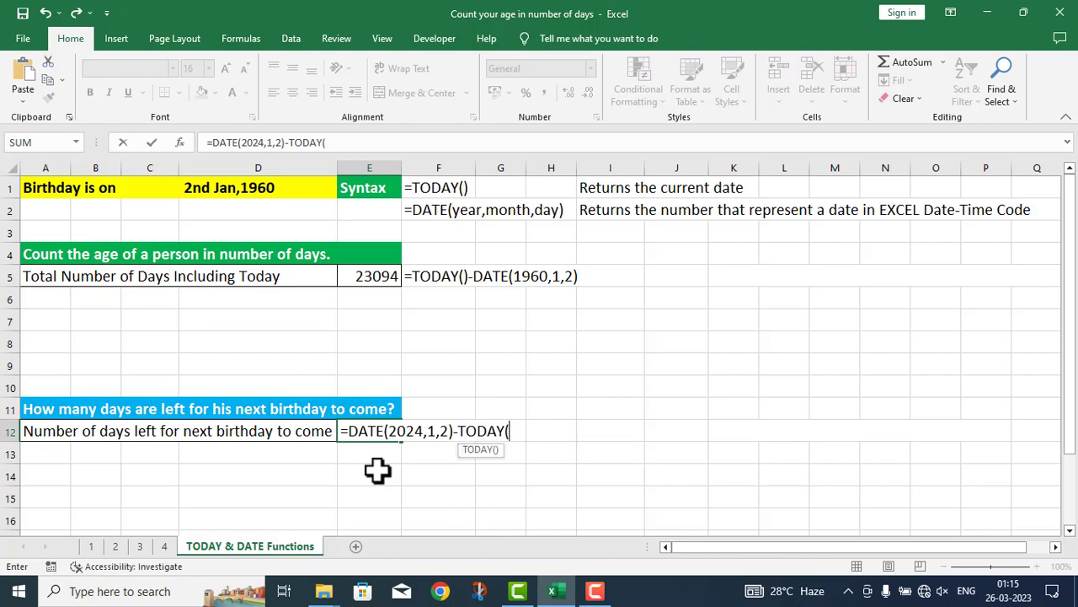
pyautogui.write(')')
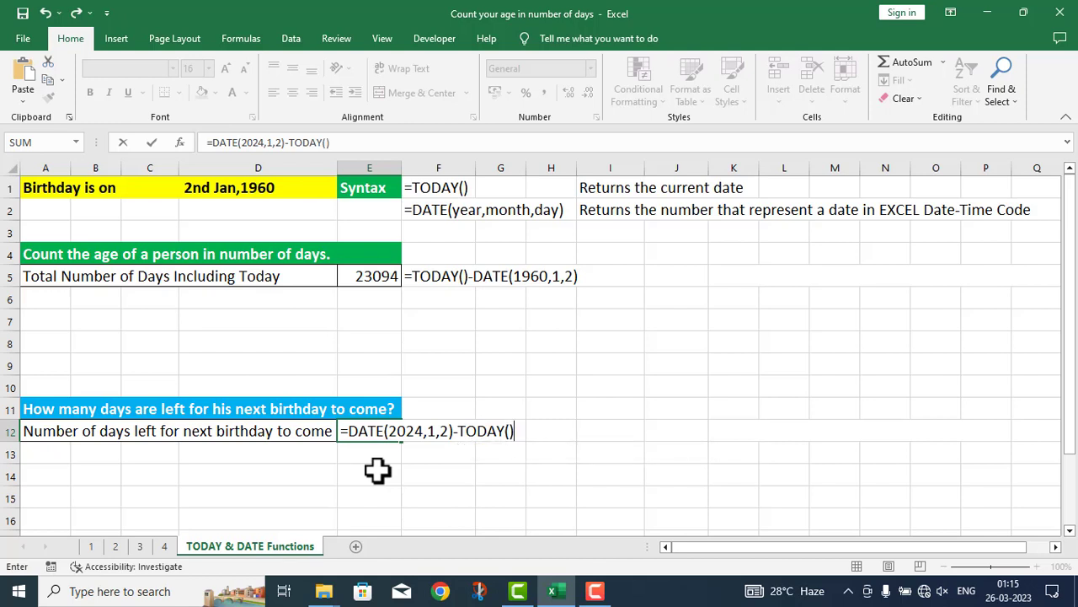
pyautogui.press('Return')
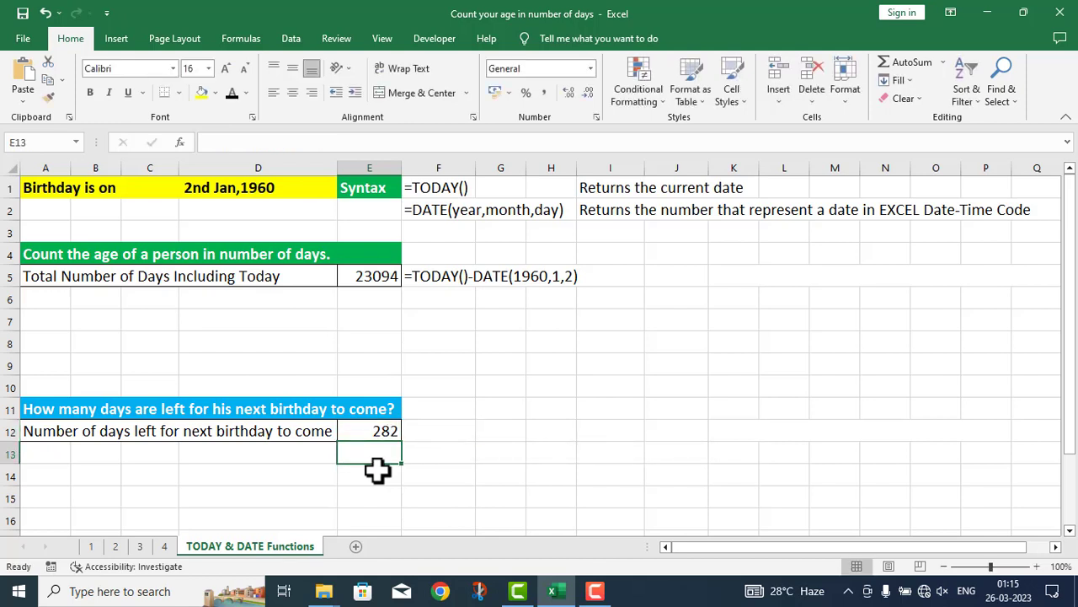
pyautogui.click(360, 432)
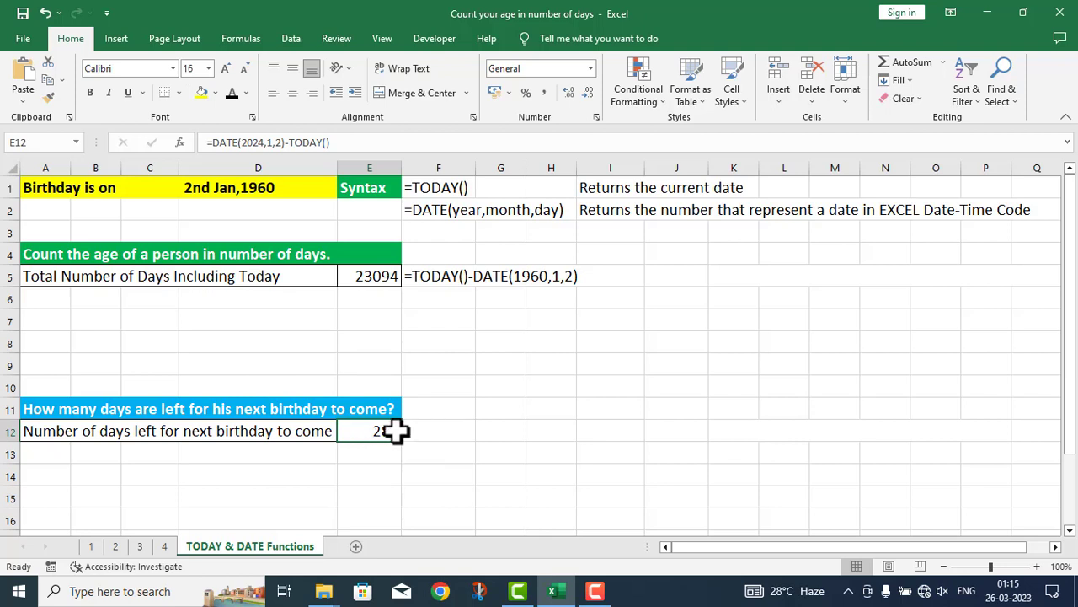
# Show E12's formula =DATE(2024,1,2)-TODAY() as apostrophe-prefixed text in F12, then select K12.
pyautogui.moveTo(337, 142); pyautogui.dragTo(183, 143)
pyautogui.hotkey('ctrl', 'c')
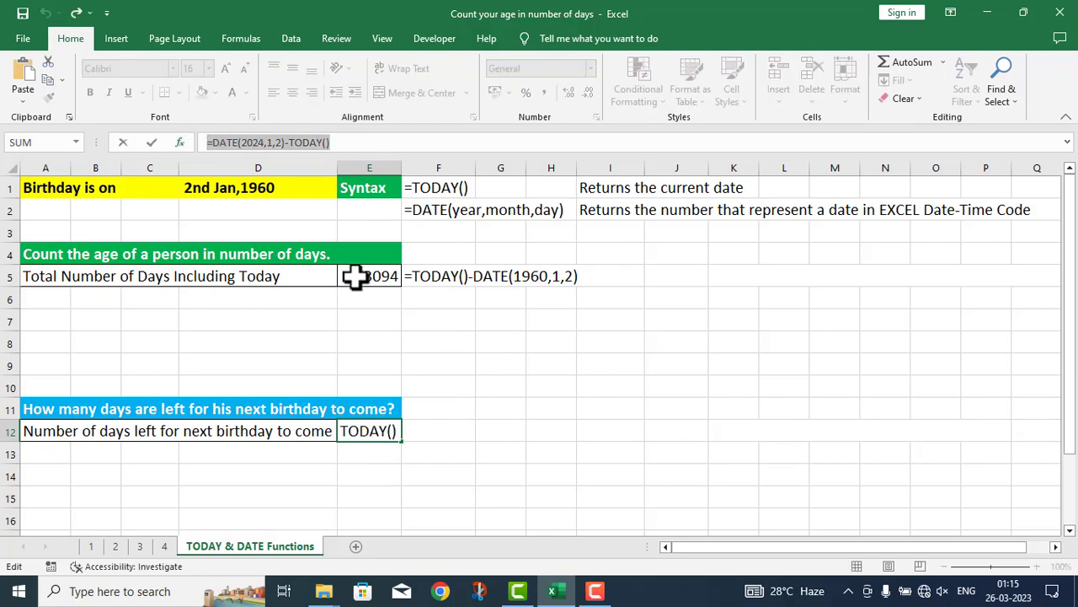
pyautogui.press('Escape')
pyautogui.doubleClick(414, 440)
pyautogui.hotkey('ctrl', 'v')
pyautogui.press('Home')
pyautogui.write("'")
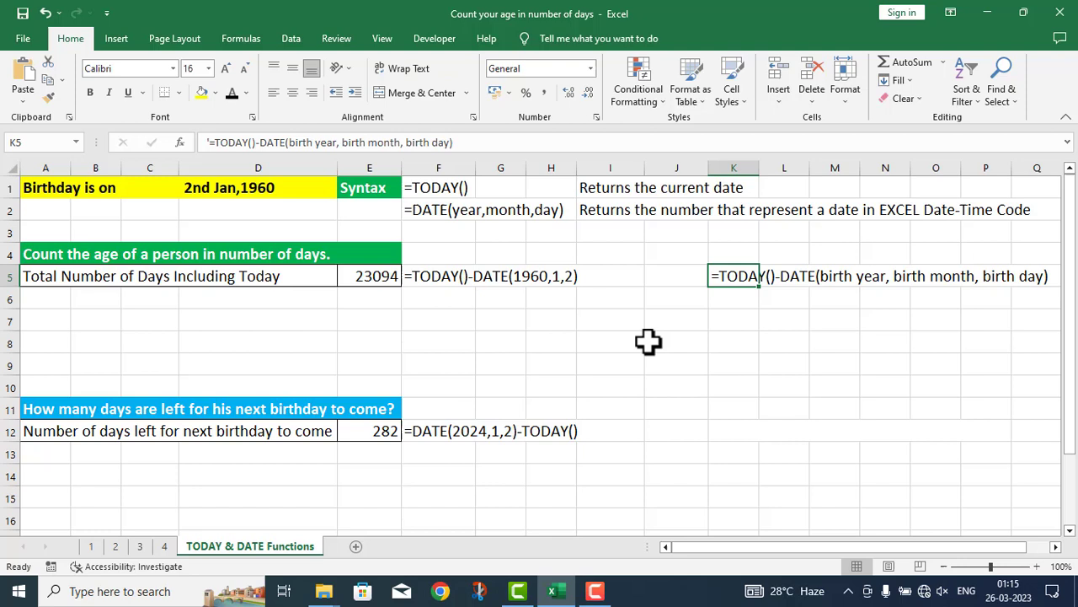
pyautogui.click(725, 429)
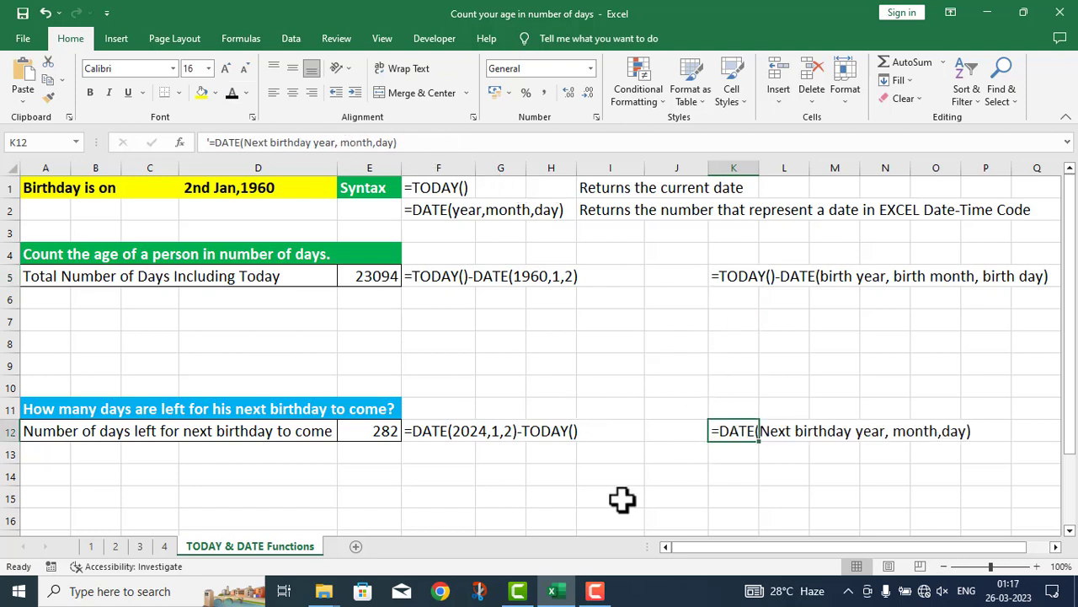